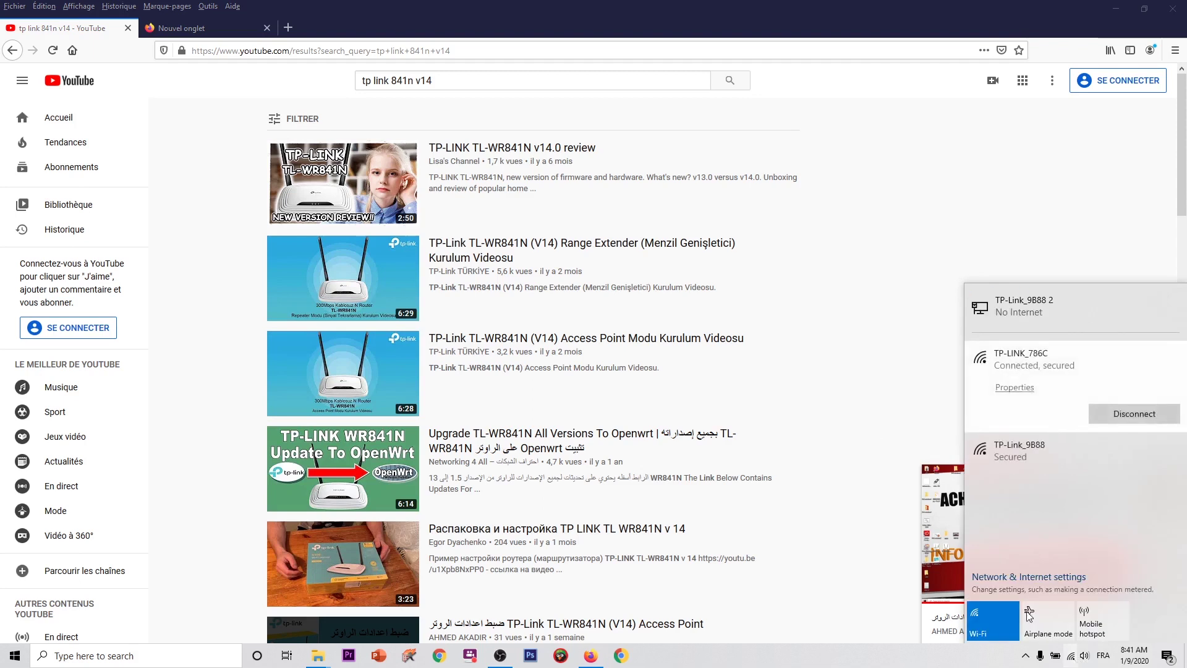
Step: Turn off the PC's Wi-Fi to drop TP-LINK_786C, then switch to the empty Firefox tab
{"action": "left_click", "coordinate": [1007, 621]}
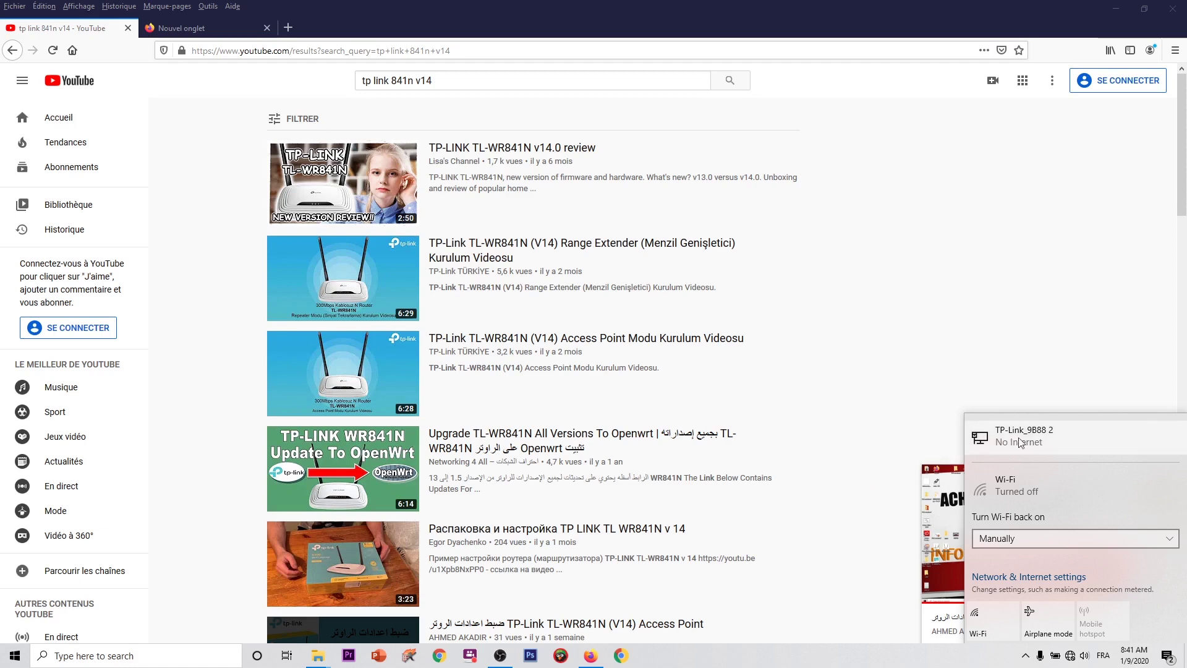
{"action": "left_click", "coordinate": [235, 34]}
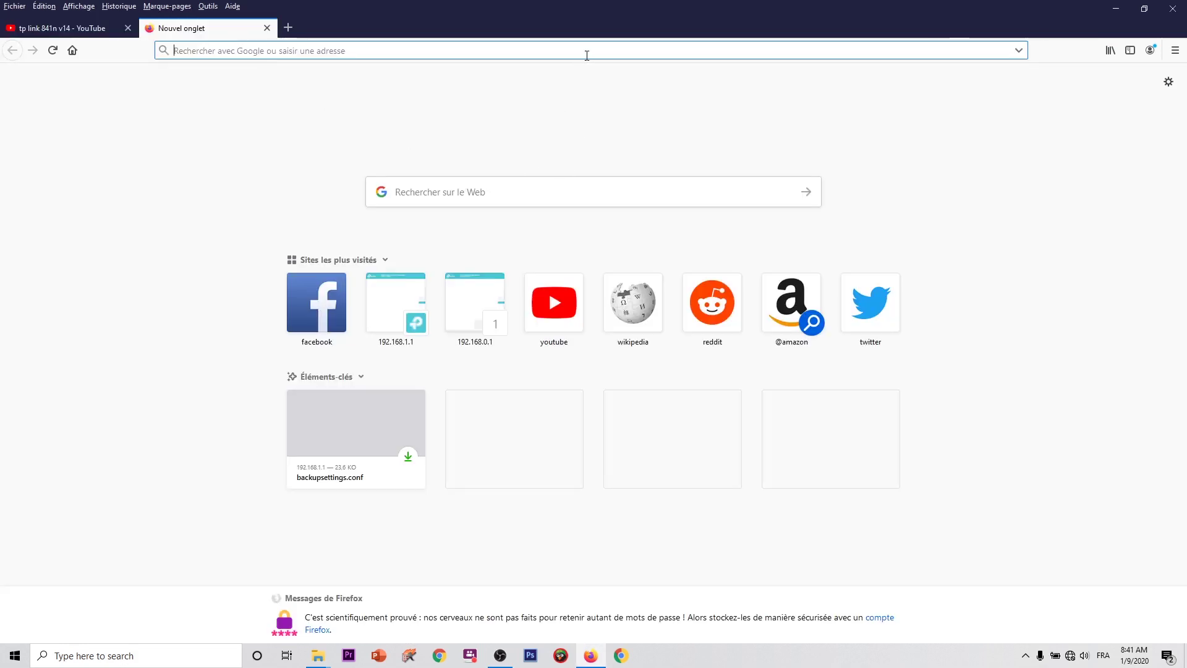
Step: Load 192.168.0.1 and sign in with the router's admin username and password
{"action": "type", "text": "192.1"}
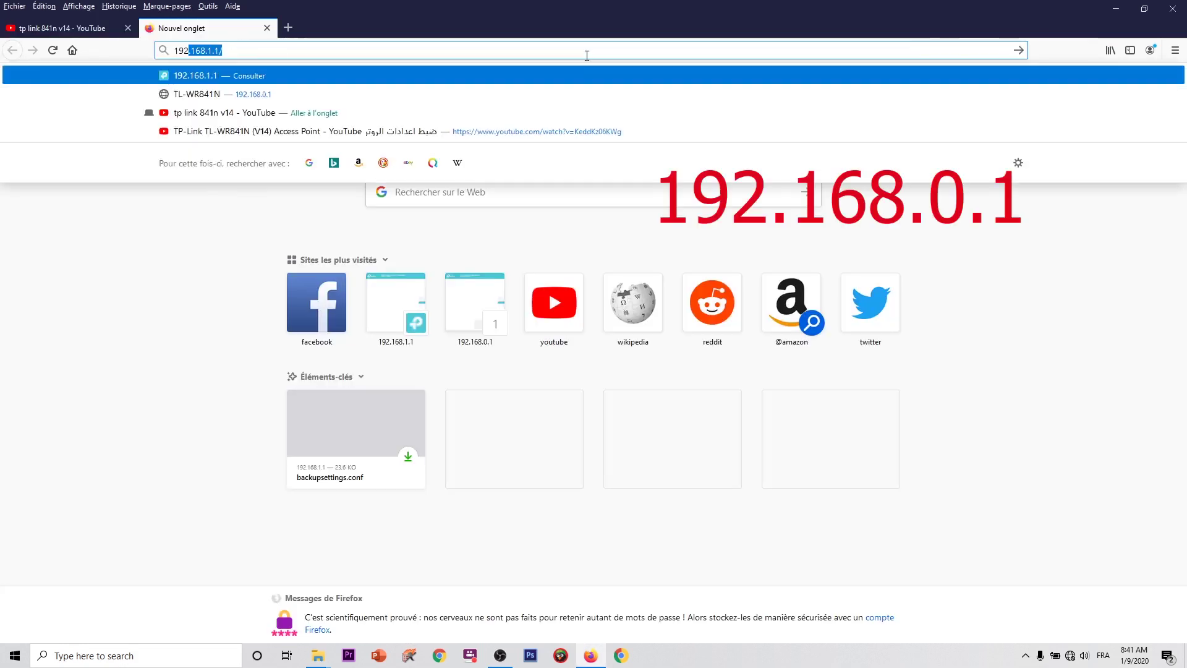
{"action": "type", "text": "68"}
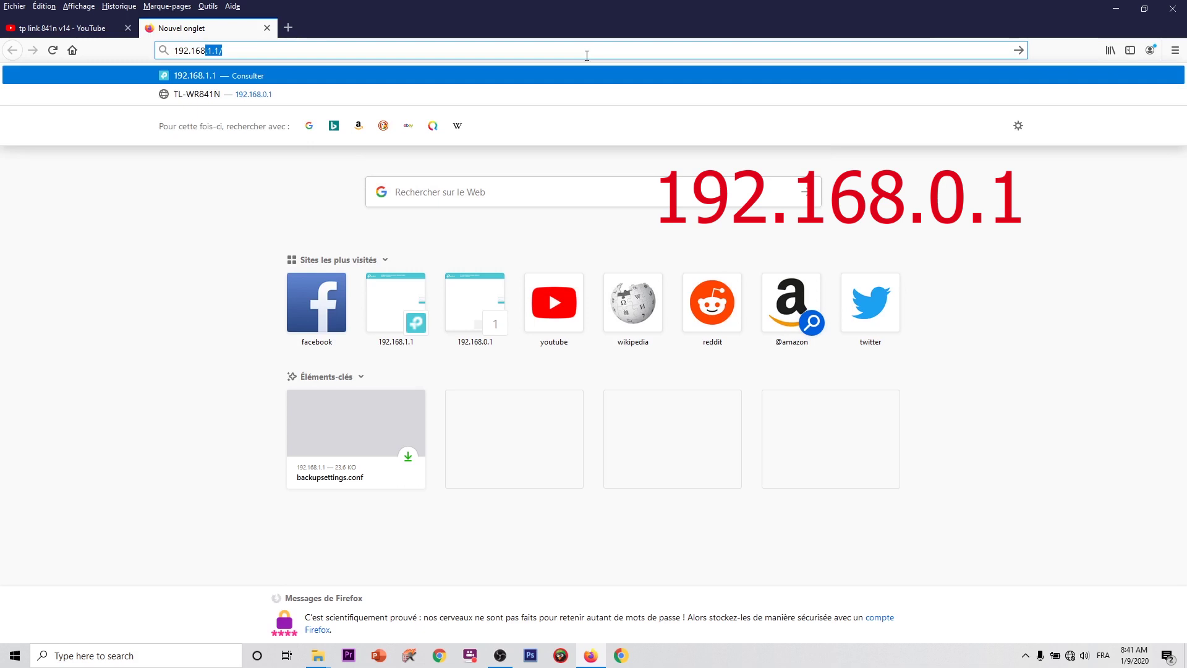
{"action": "type", "text": ".0.1"}
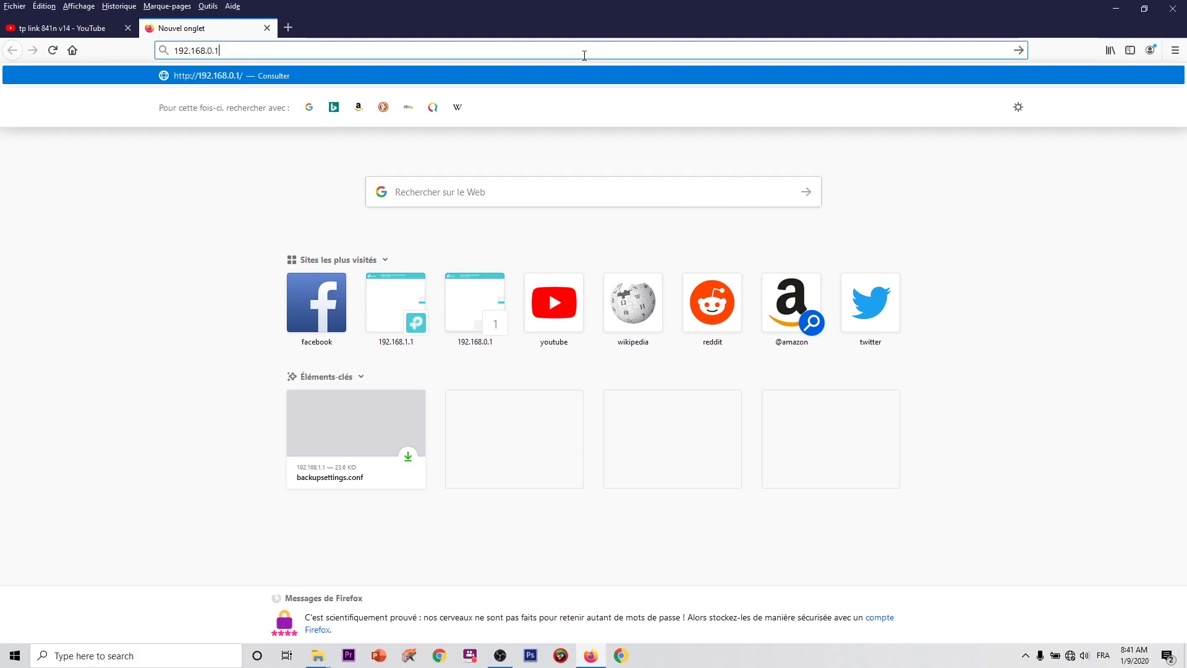
{"action": "left_click", "coordinate": [278, 77]}
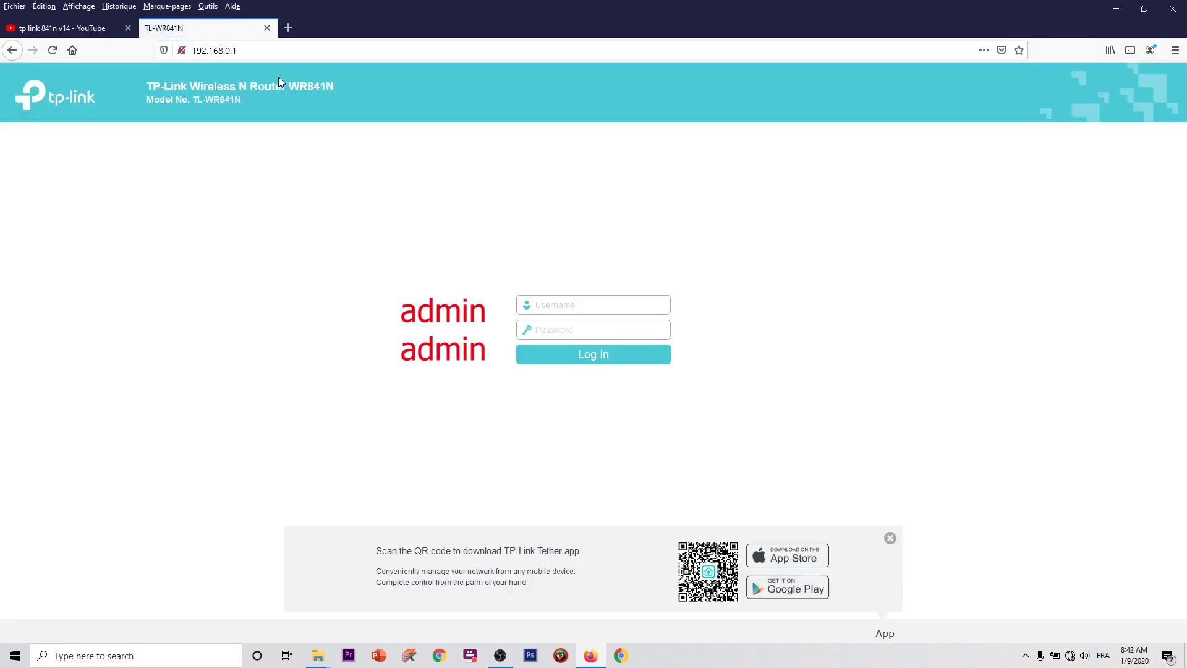
{"action": "left_click", "coordinate": [593, 300]}
{"action": "type", "text": "admin"}
{"action": "left_click", "coordinate": [592, 327]}
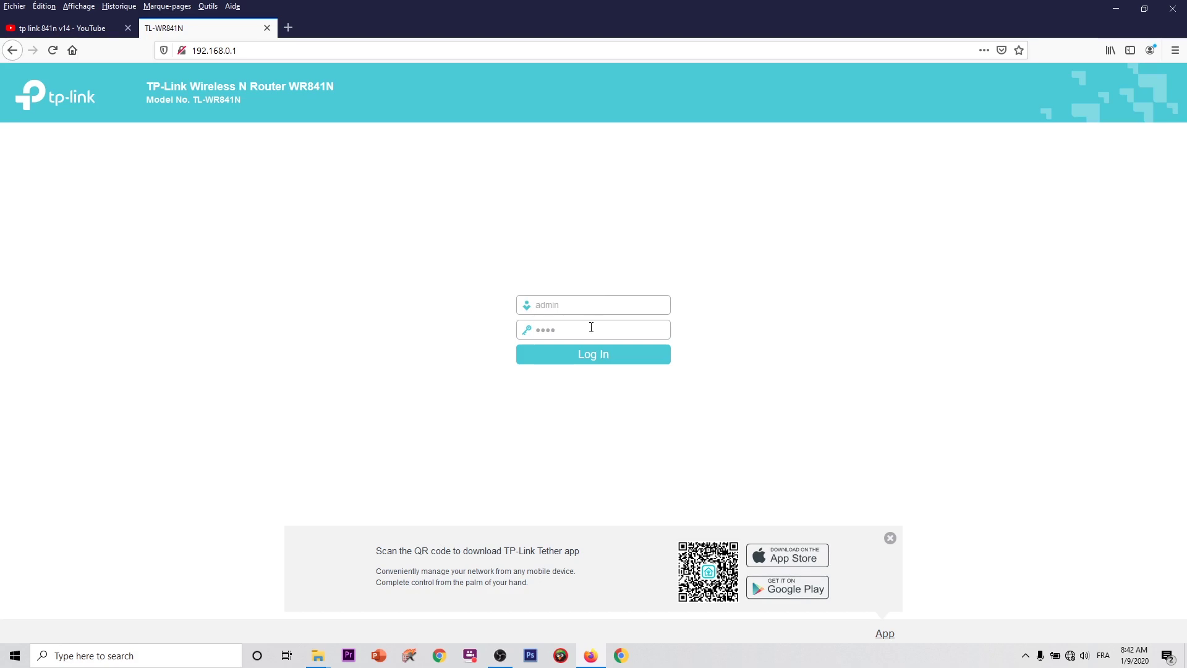
{"action": "left_click", "coordinate": [595, 355]}
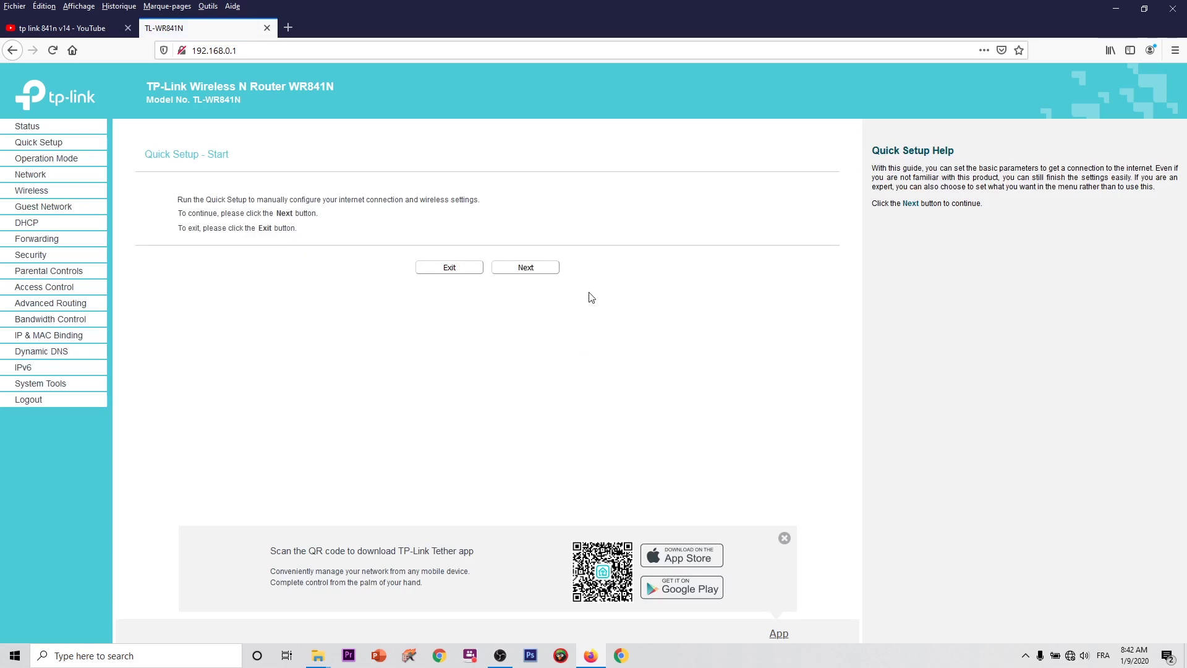
Step: Start Quick Setup, choose Range Extender as the operation mode, and continue to the AP List
{"action": "left_click", "coordinate": [542, 277]}
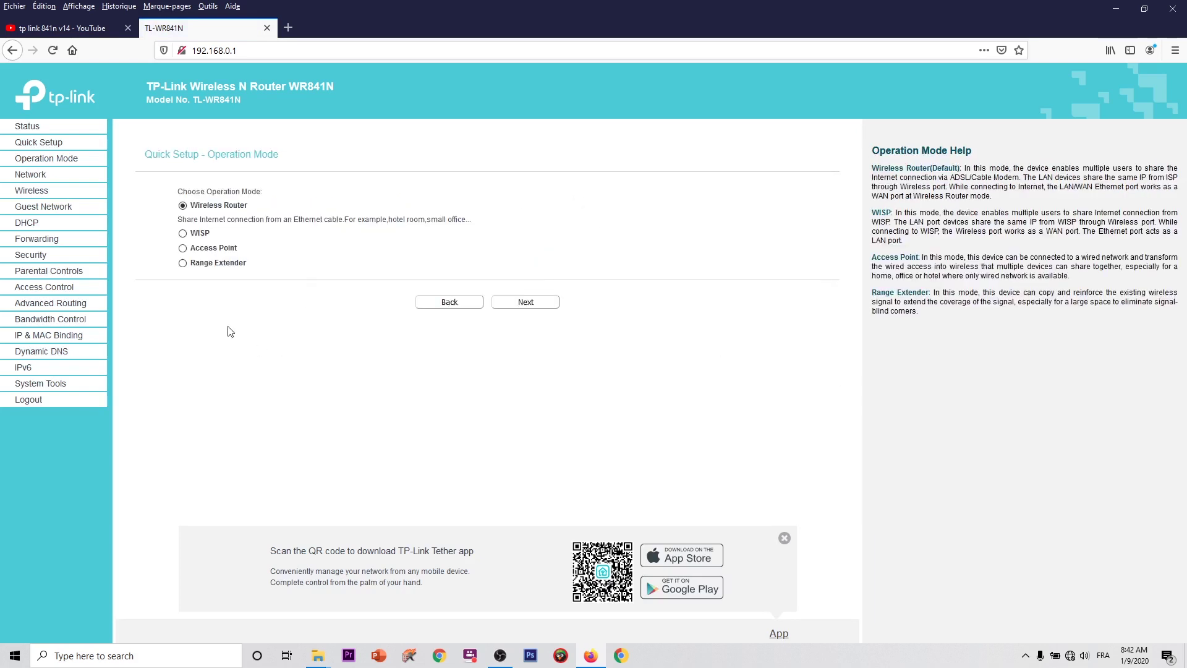
{"action": "left_click", "coordinate": [183, 263]}
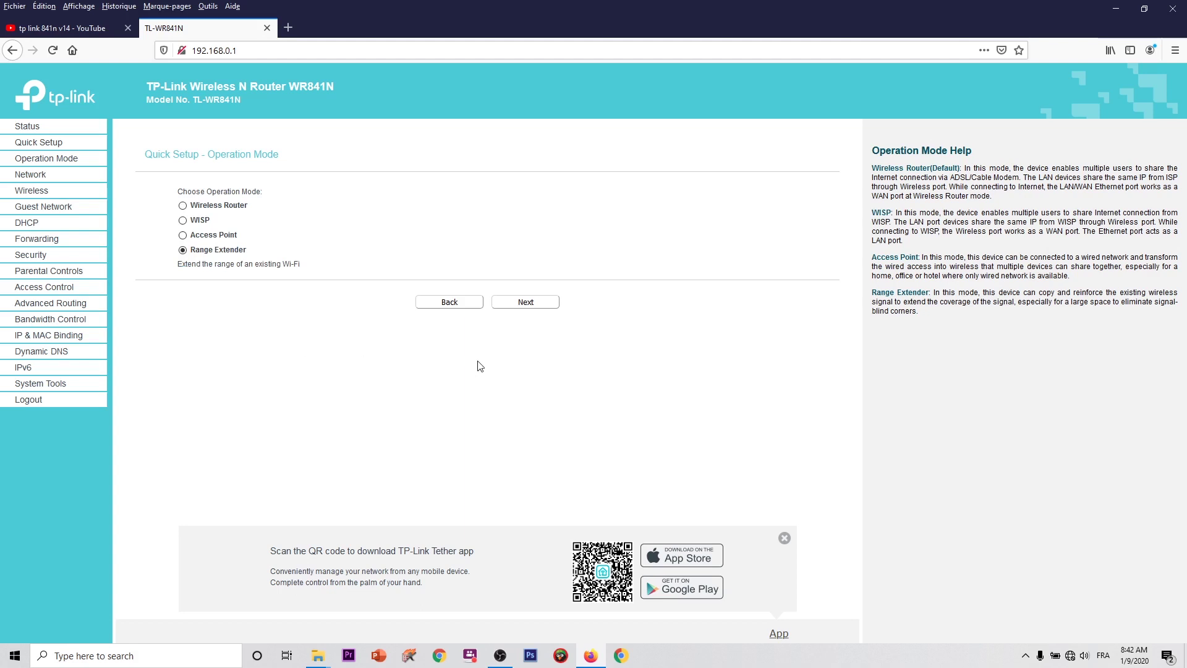
{"action": "left_click", "coordinate": [533, 303]}
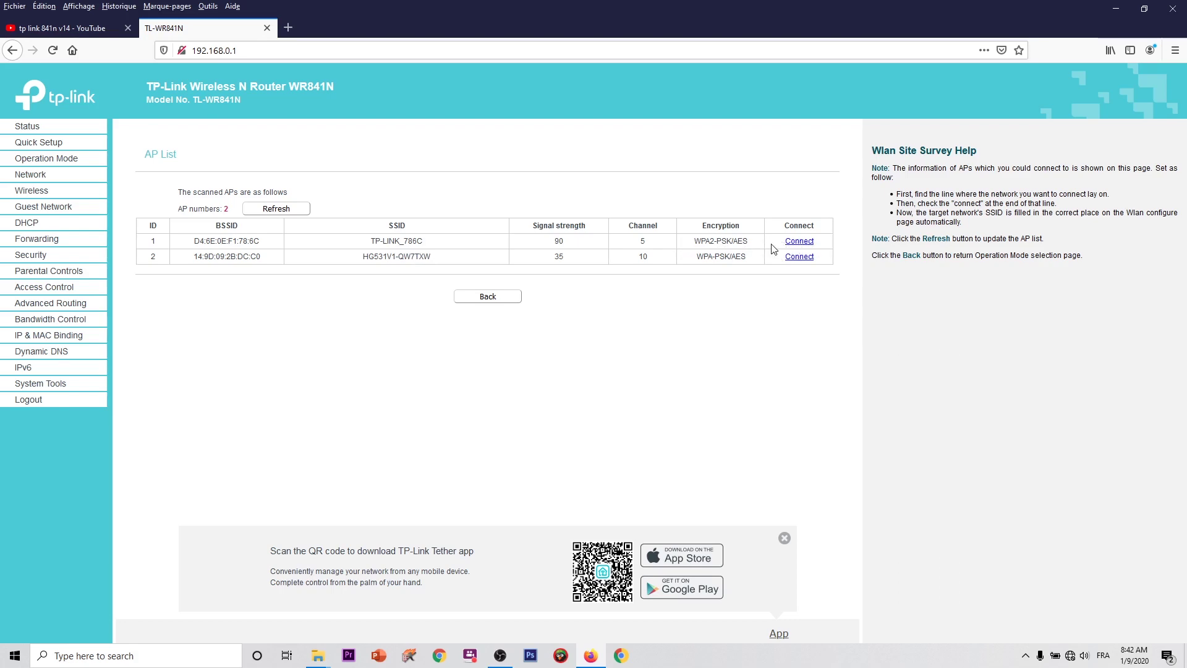
Step: Connect to TP-LINK_786C and enter its Wi-Fi password as the root network key
{"action": "left_click", "coordinate": [800, 241]}
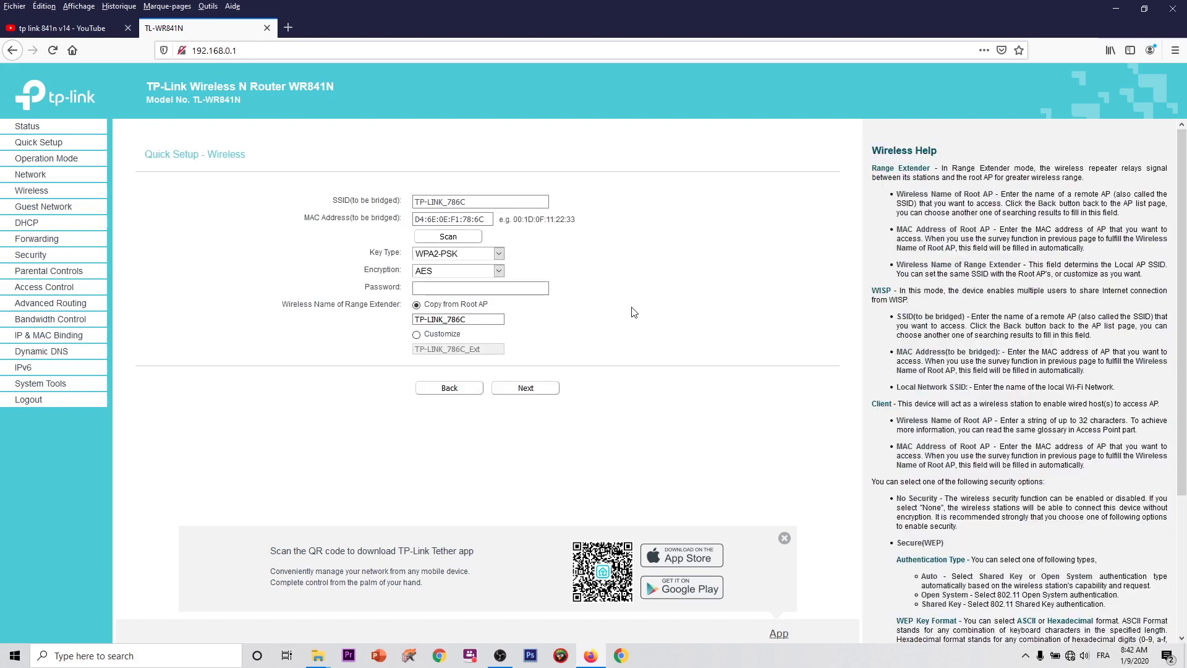
{"action": "left_click", "coordinate": [500, 204]}
{"action": "left_click", "coordinate": [475, 288]}
{"action": "key", "text": "BackSpace"}
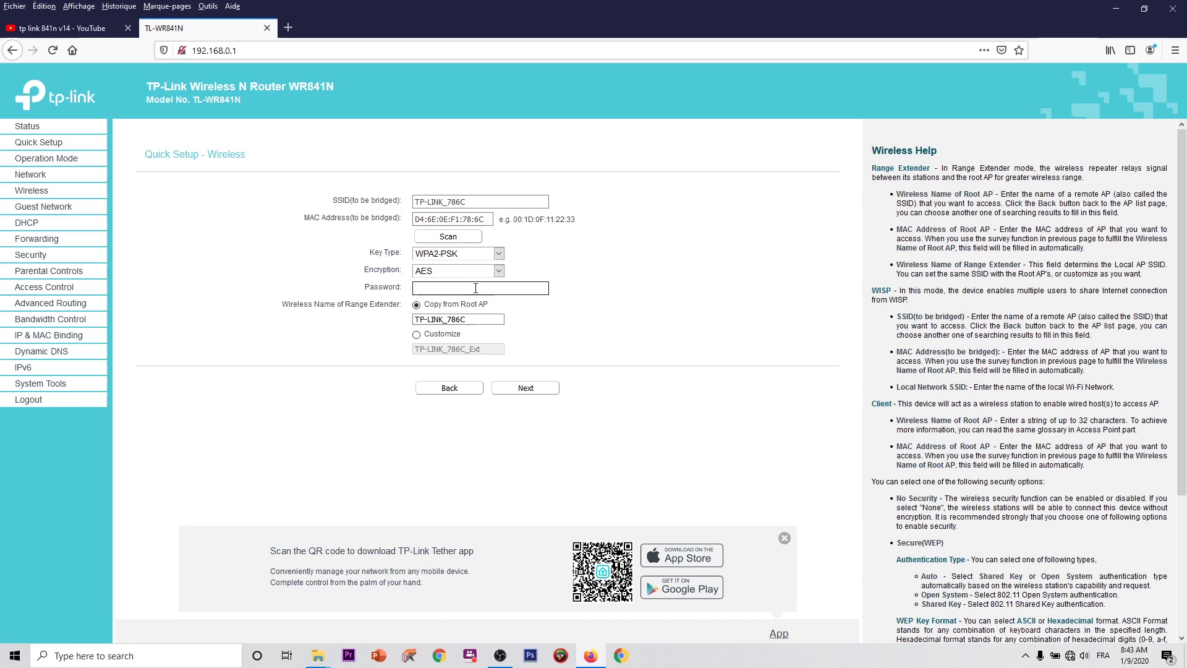
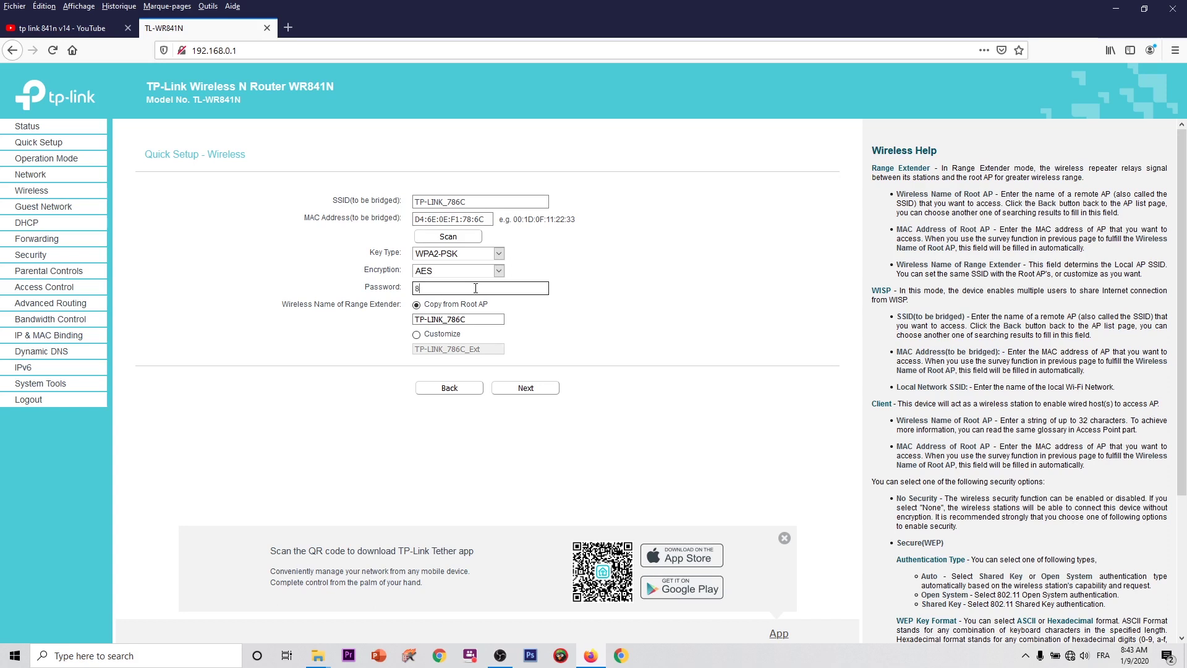
Step: Replace the suggested TP-LINK_786C_Ext name with a custom extender SSID and save
{"action": "left_click", "coordinate": [417, 336]}
{"action": "left_click", "coordinate": [492, 348]}
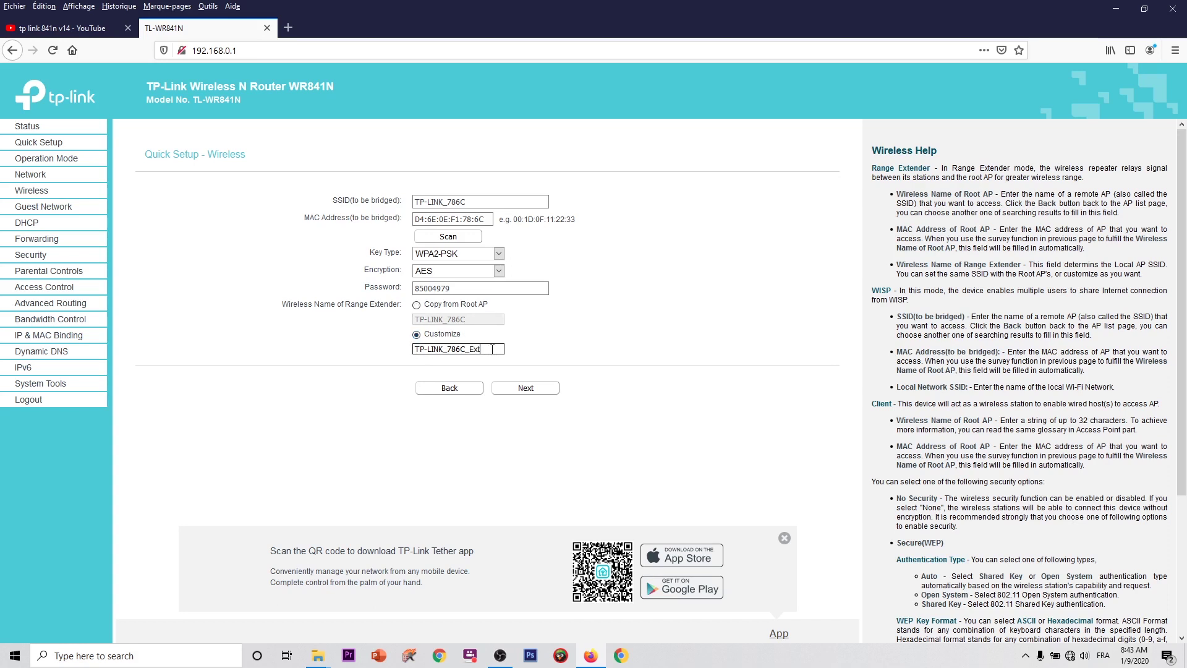
{"action": "key", "text": "BackSpace"}
{"action": "key", "text": "BackSpace"}
{"action": "key", "text": "BackSpace"}
{"action": "key", "text": "BackSpace"}
{"action": "key", "text": "BackSpace"}
{"action": "key", "text": "BackSpace"}
{"action": "key", "text": "BackSpace"}
{"action": "key", "text": "BackSpace"}
{"action": "key", "text": "BackSpace"}
{"action": "key", "text": "BackSpace"}
{"action": "key", "text": "BackSpace"}
{"action": "key", "text": "BackSpace"}
{"action": "key", "text": "BackSpace"}
{"action": "key", "text": "BackSpace"}
{"action": "key", "text": "BackSpace"}
{"action": "type", "text": "ahmed"}
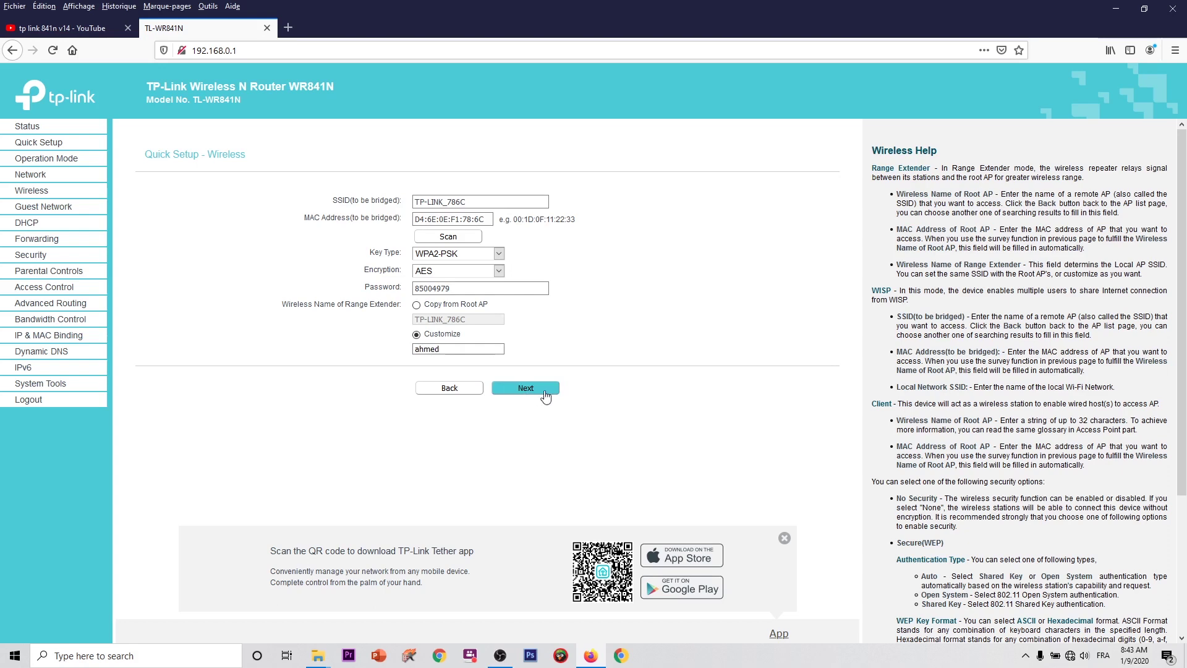
{"action": "left_click", "coordinate": [526, 388]}
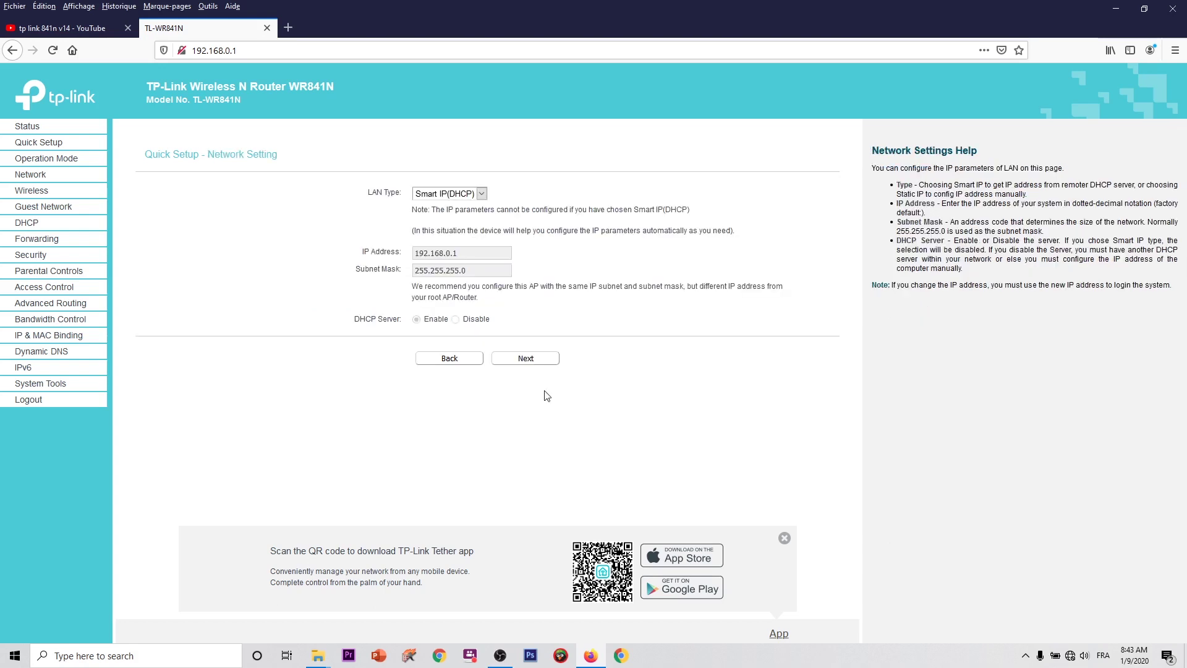
Step: Accept Smart IP (DHCP), review the settings, and finish so the router reboots
{"action": "left_click", "coordinate": [538, 358]}
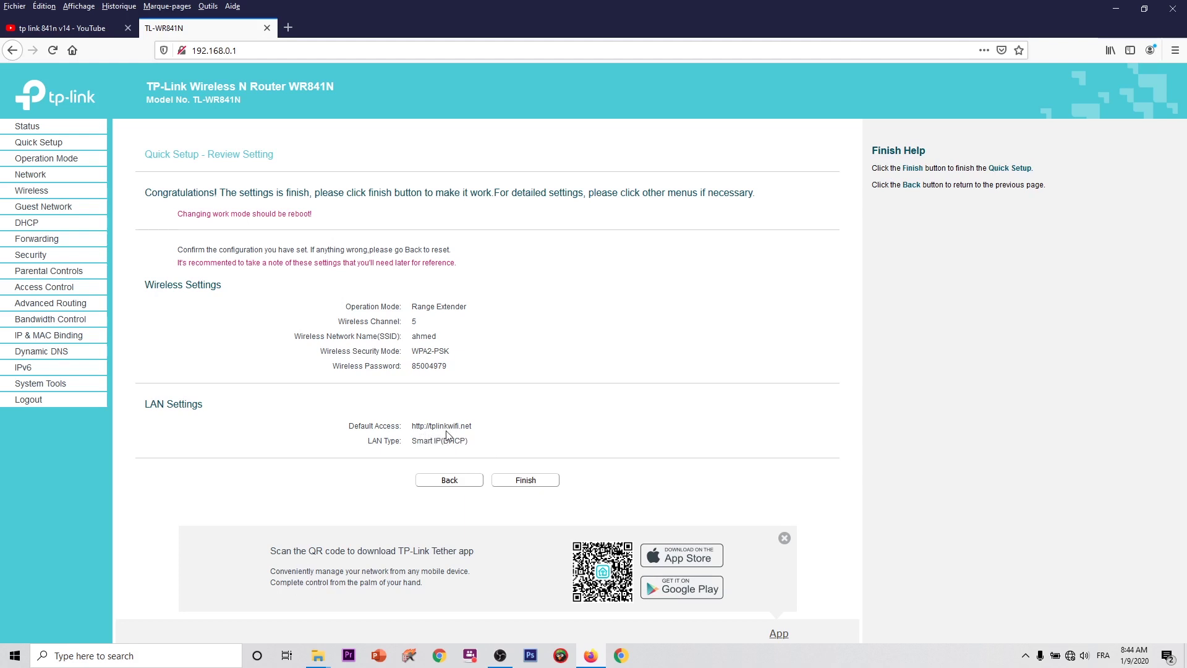
{"action": "left_click", "coordinate": [526, 480]}
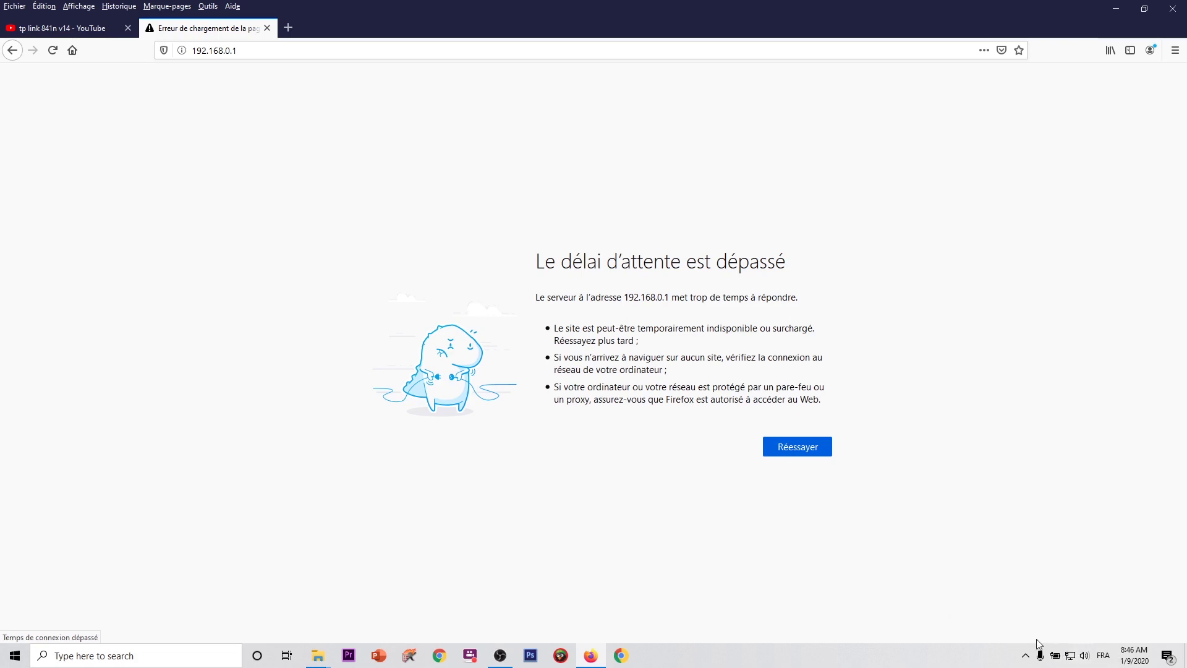
Step: Open tplinkwifi.net in a new tab and log back in with the admin username and password
{"action": "left_click", "coordinate": [288, 28]}
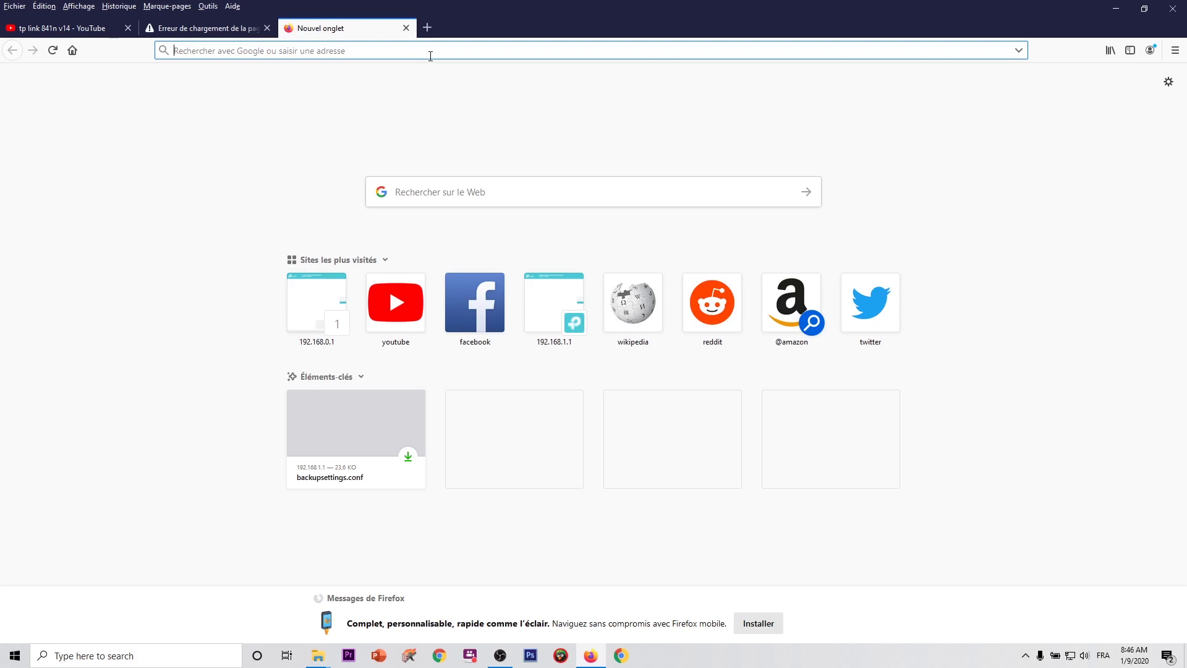
{"action": "type", "text": "tp"}
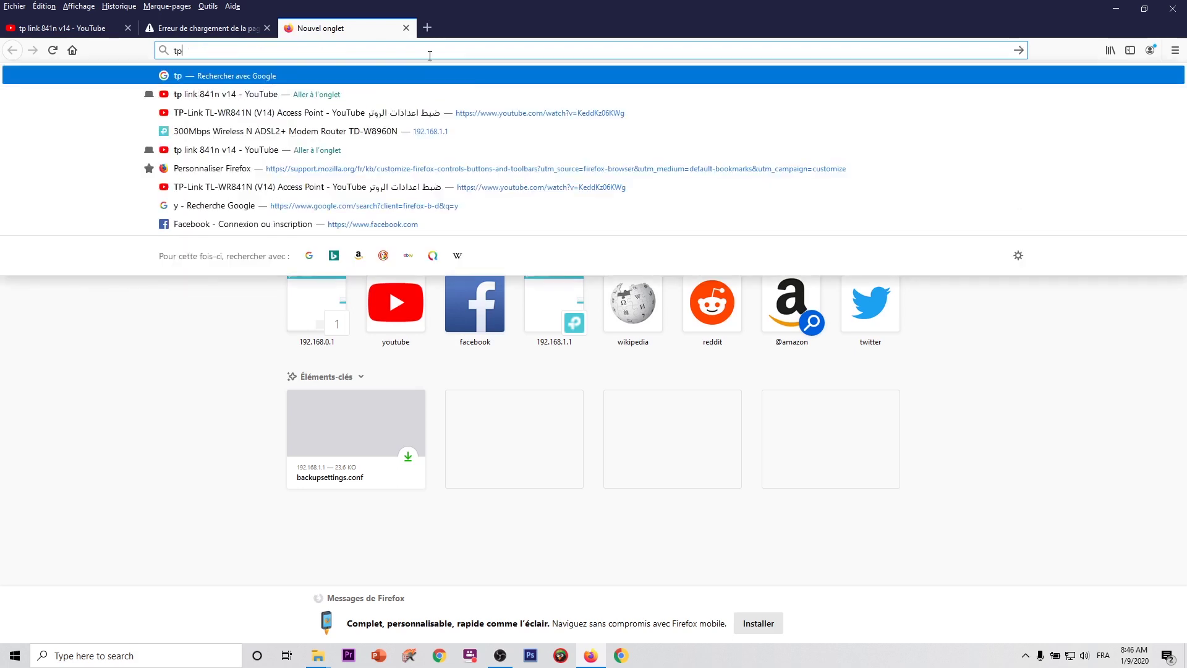
{"action": "type", "text": "link"}
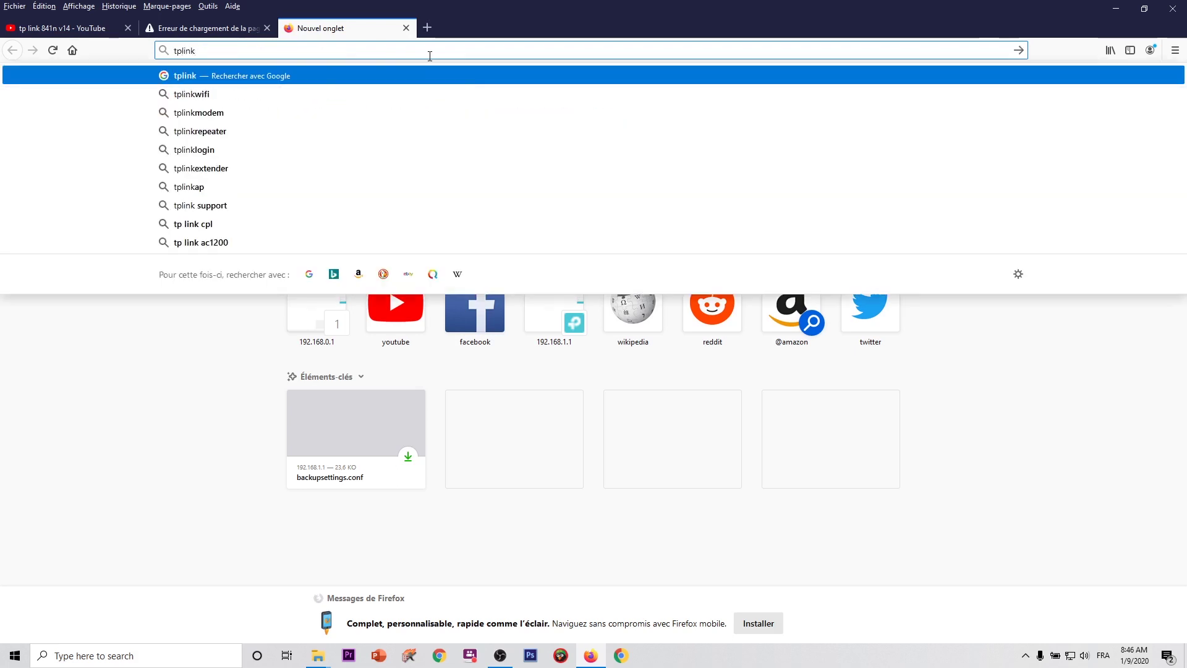
{"action": "type", "text": "wifi"}
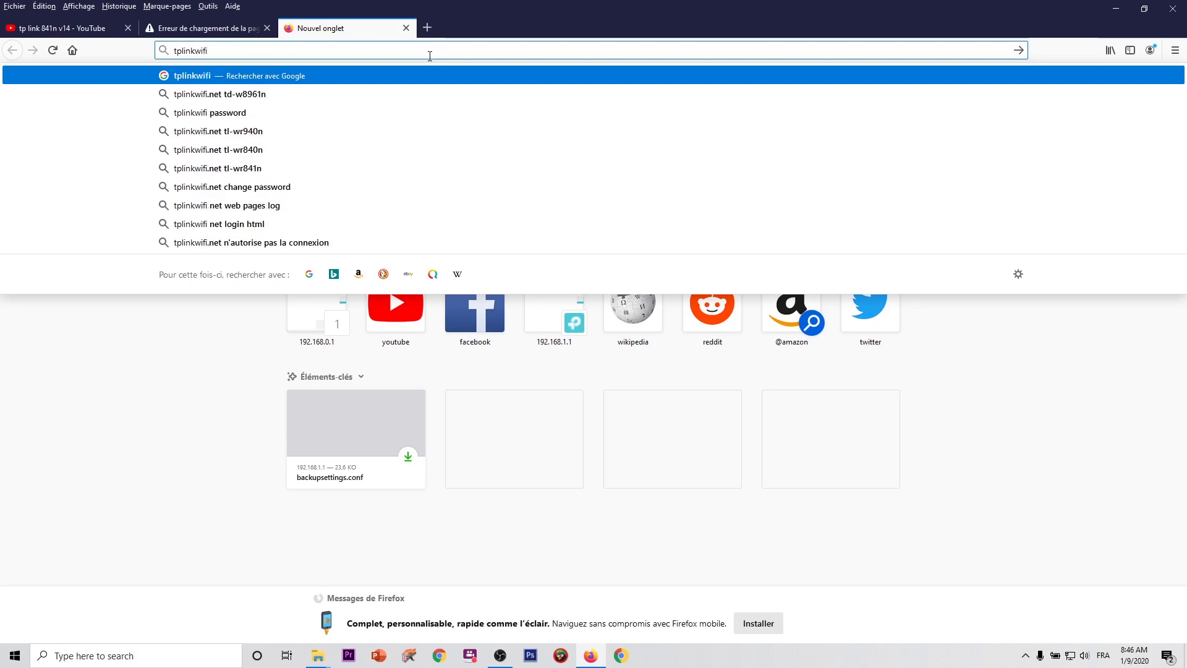
{"action": "type", "text": ".net"}
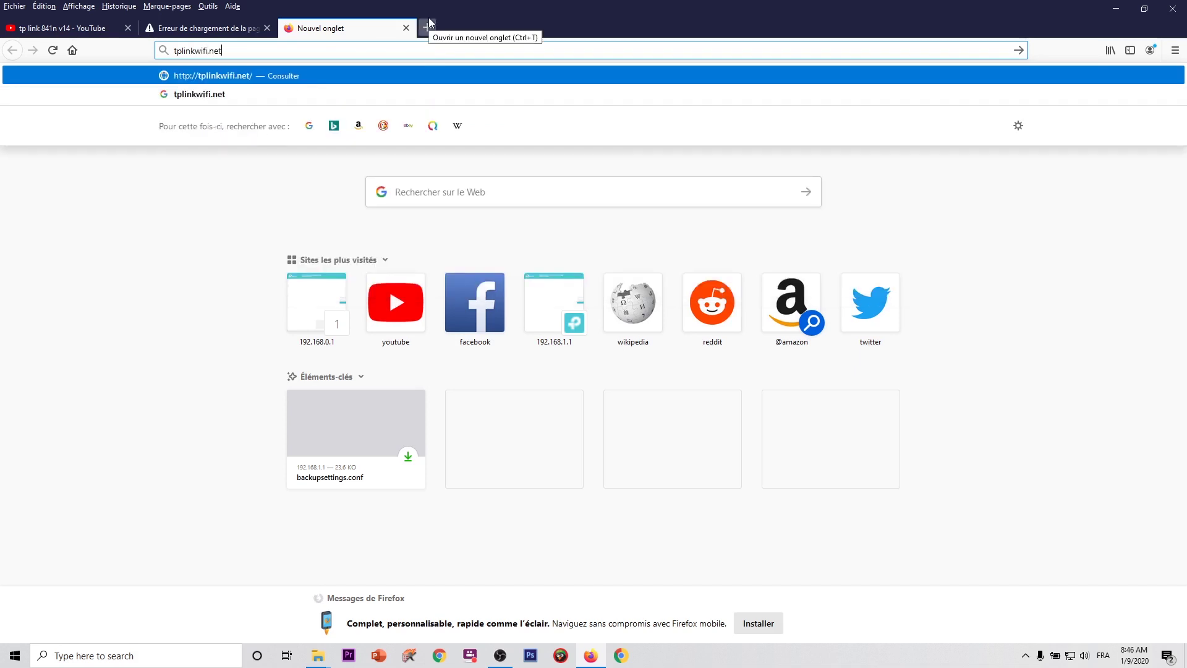
{"action": "key", "text": "Return"}
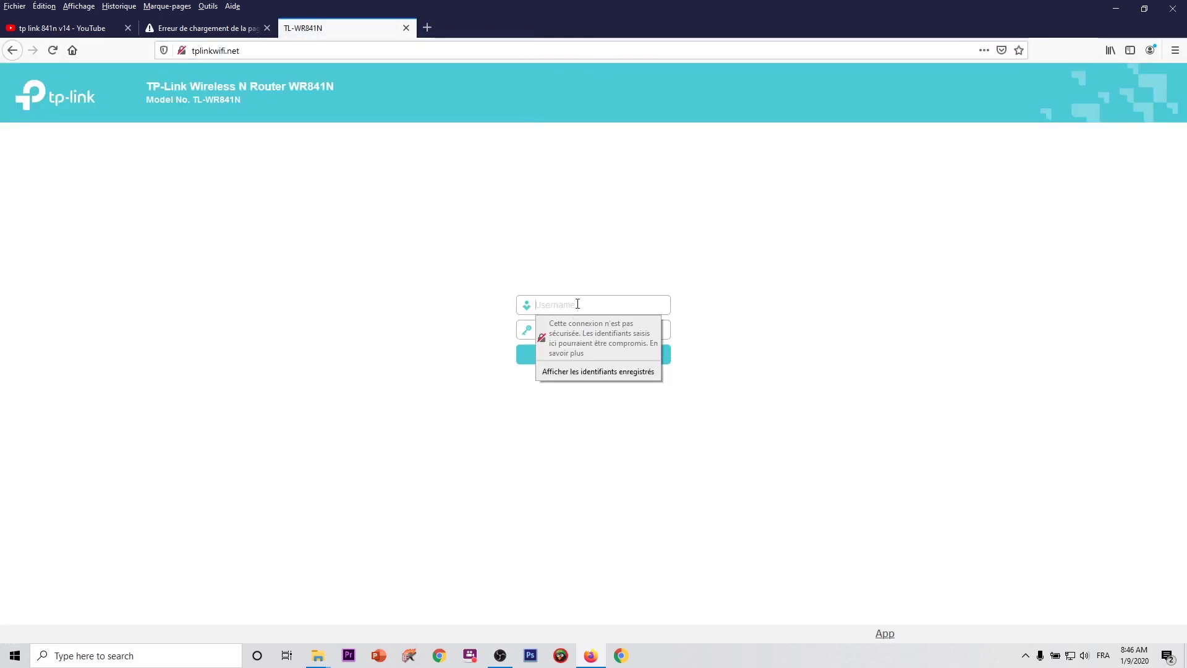
{"action": "left_click", "coordinate": [578, 304]}
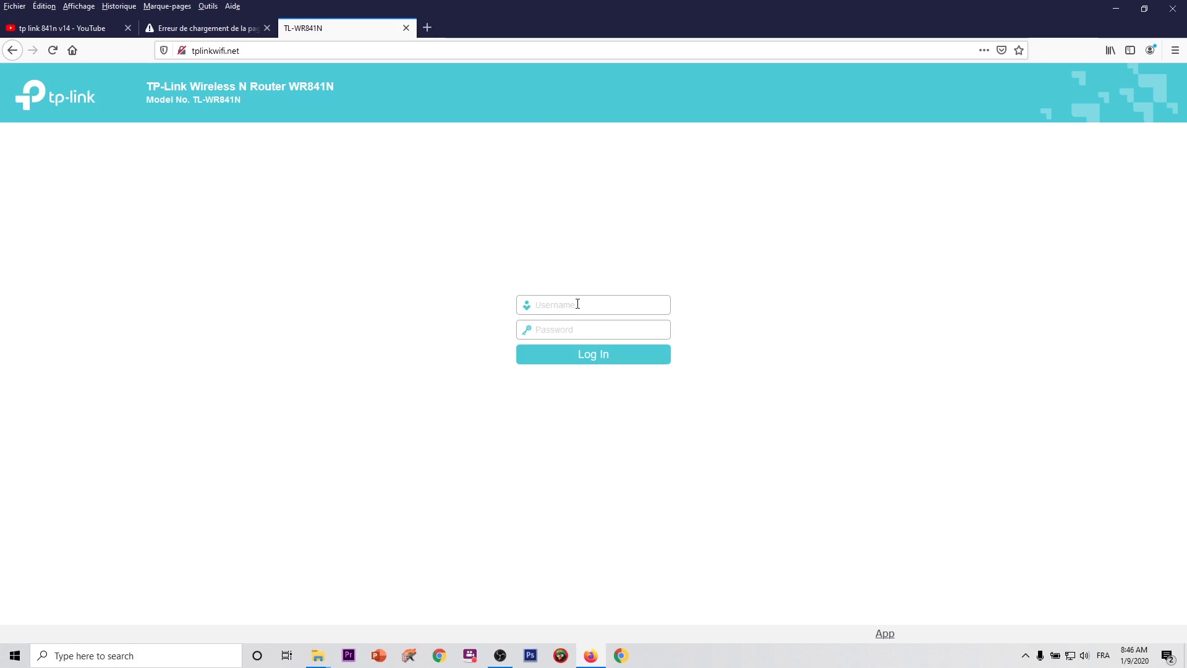
{"action": "type", "text": "admin"}
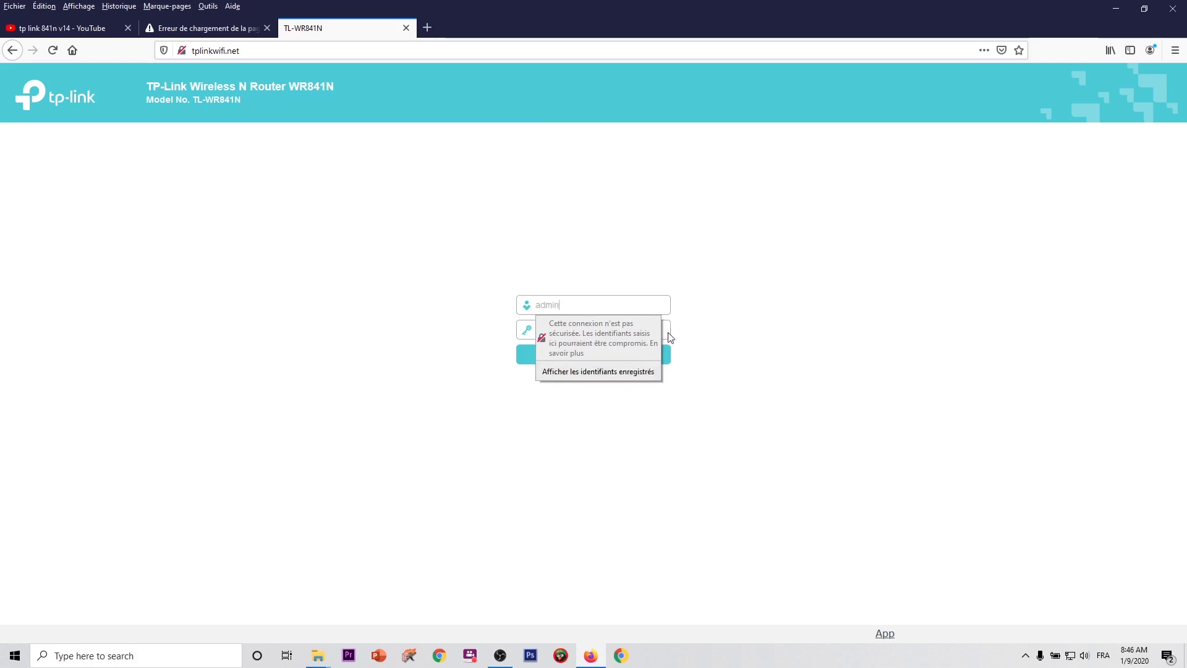
{"action": "left_click", "coordinate": [666, 332]}
{"action": "left_click", "coordinate": [574, 329]}
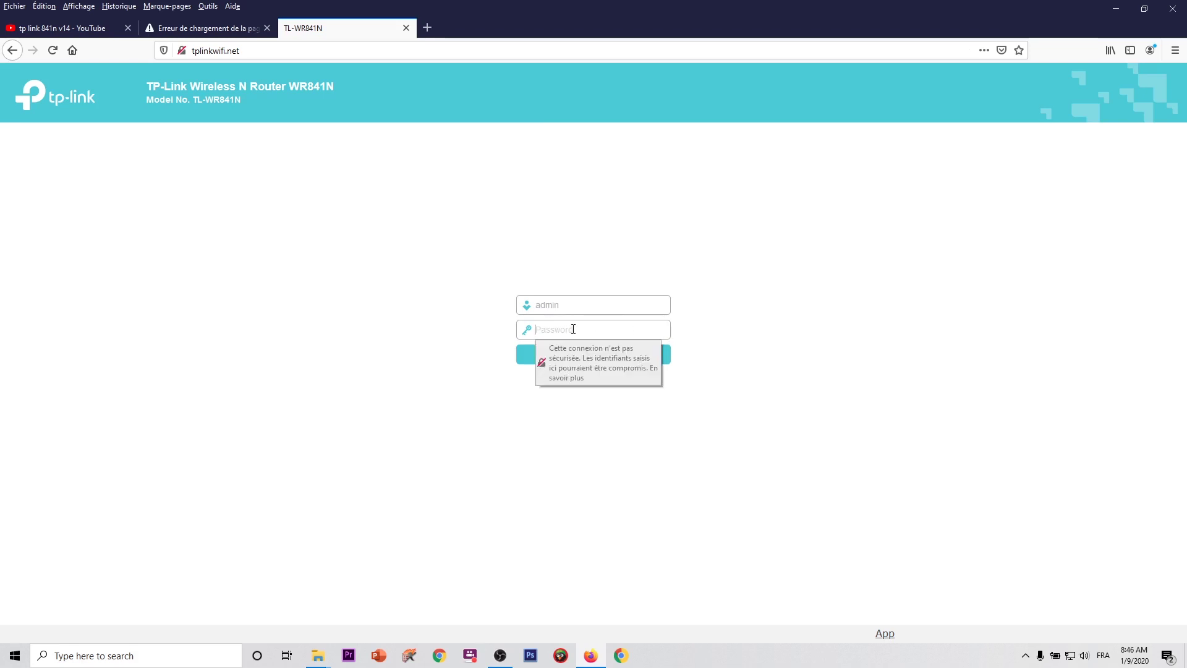
{"action": "type", "text": "a"}
{"action": "left_click", "coordinate": [589, 356]}
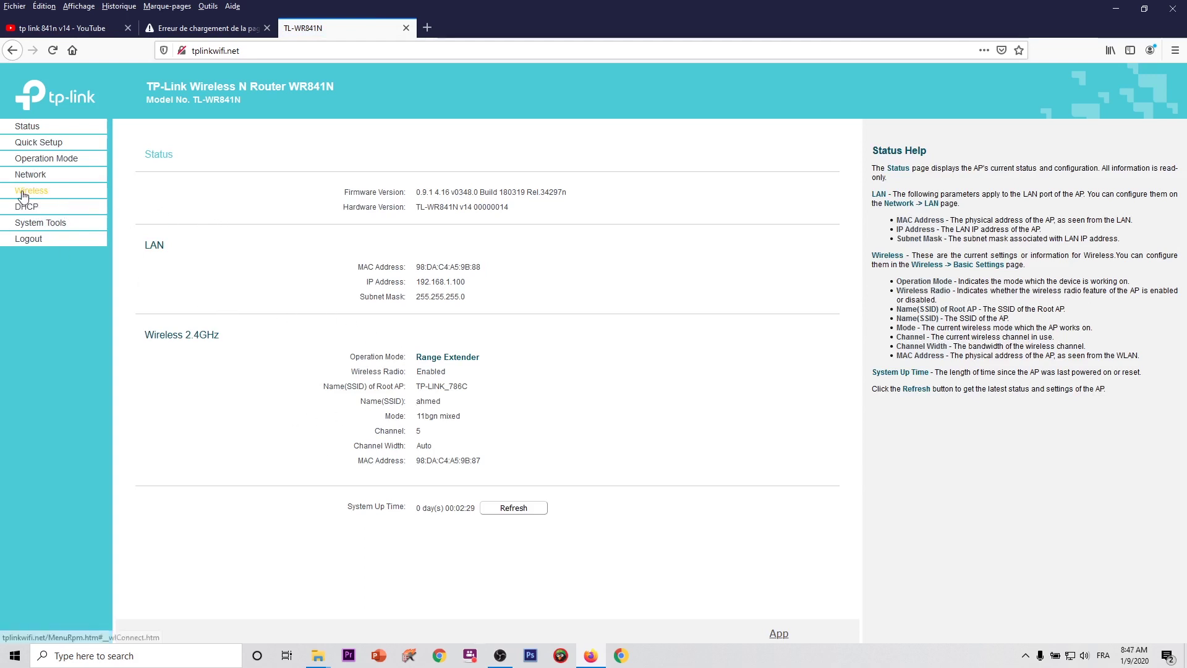
Step: Check the Wireless host network settings, then open System Tools > Password and try saving
{"action": "left_click", "coordinate": [52, 193]}
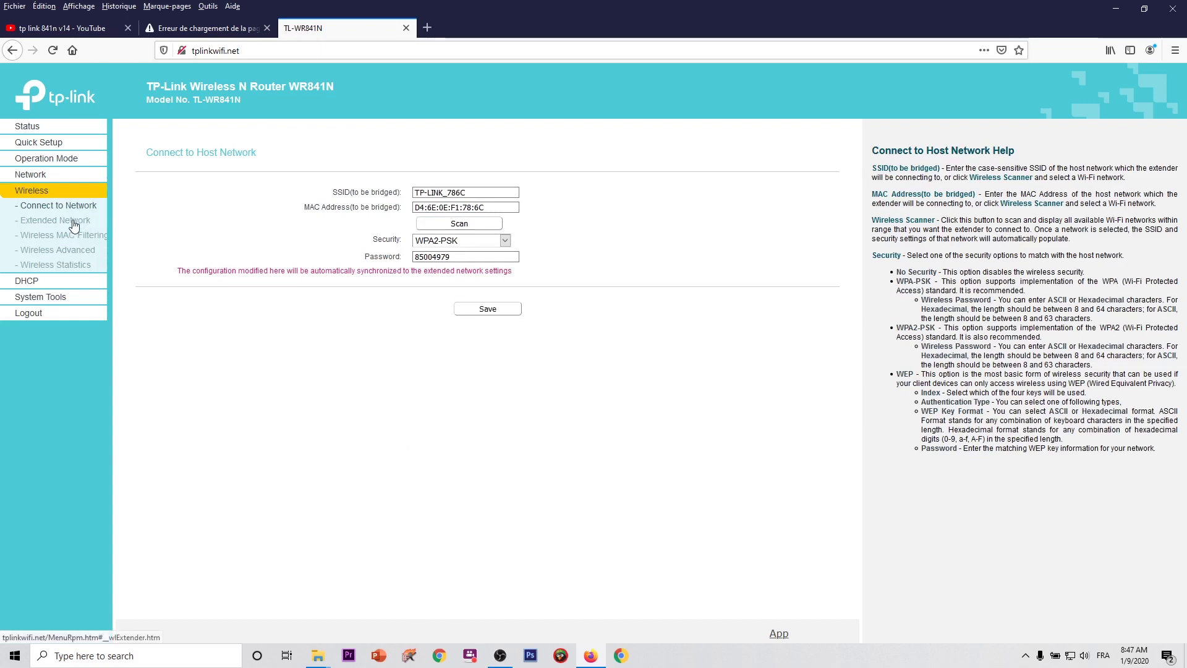
{"action": "left_click", "coordinate": [55, 299]}
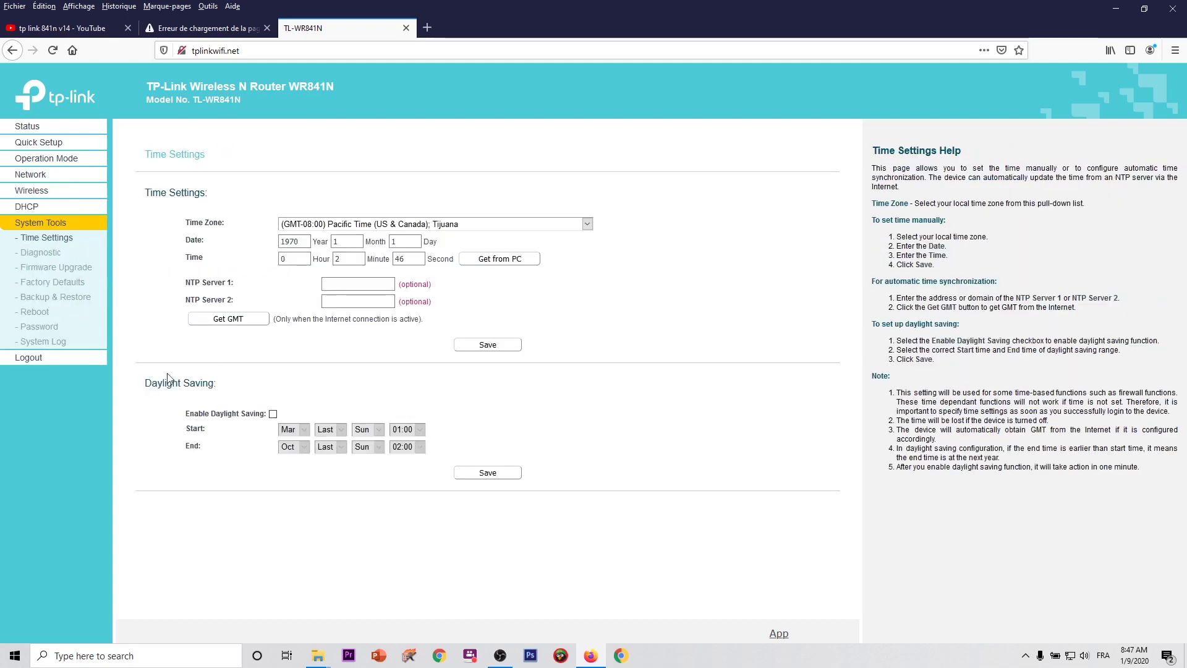
{"action": "left_click", "coordinate": [50, 328]}
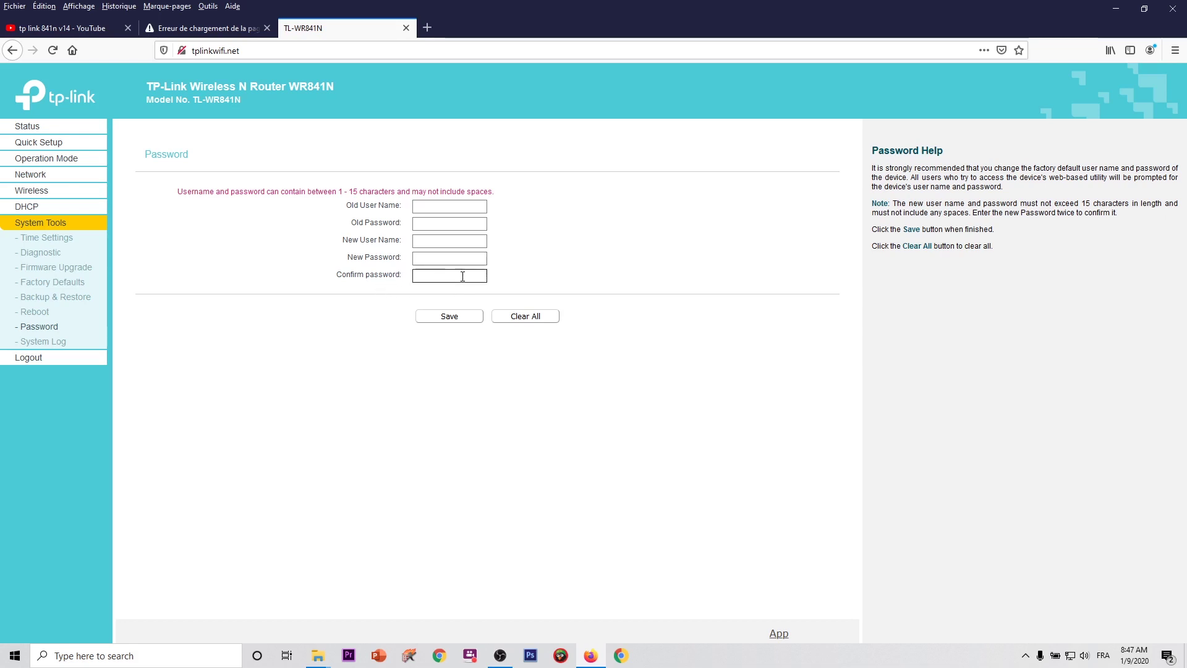
{"action": "left_click", "coordinate": [469, 315]}
Step: Turn Wi-Fi back on and connect to the extender's custom network with its security key
{"action": "left_click", "coordinate": [1071, 657]}
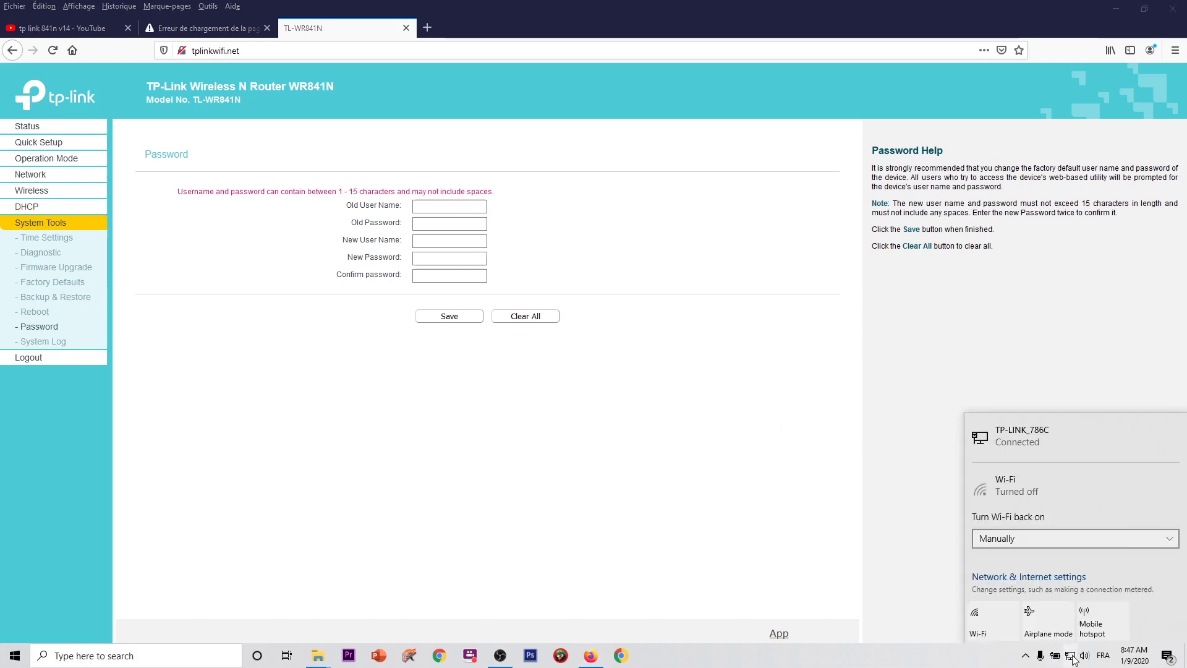
{"action": "left_click", "coordinate": [978, 617]}
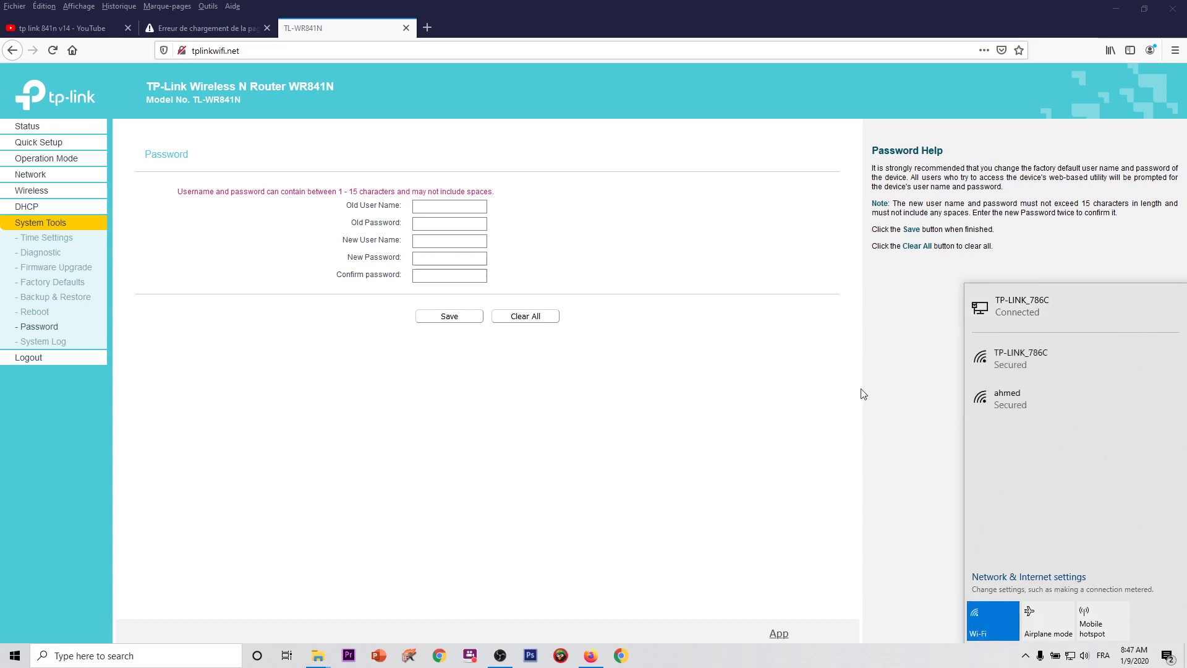
{"action": "left_click", "coordinate": [1039, 366]}
{"action": "left_click", "coordinate": [1025, 451]}
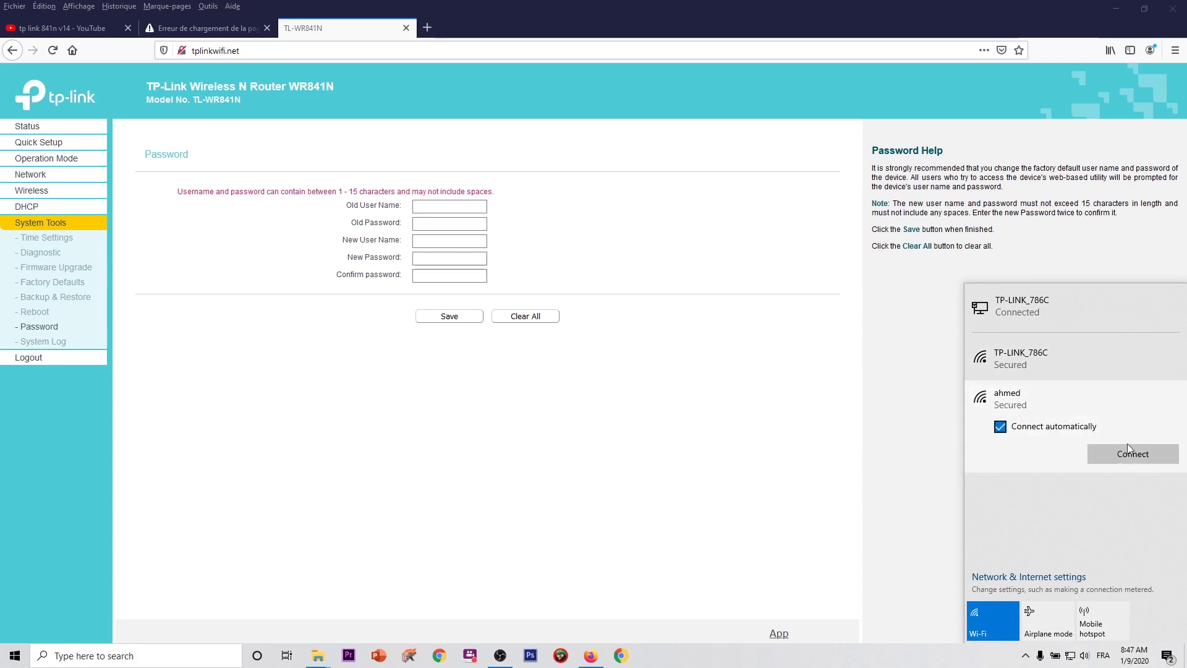
{"action": "left_click", "coordinate": [1138, 452]}
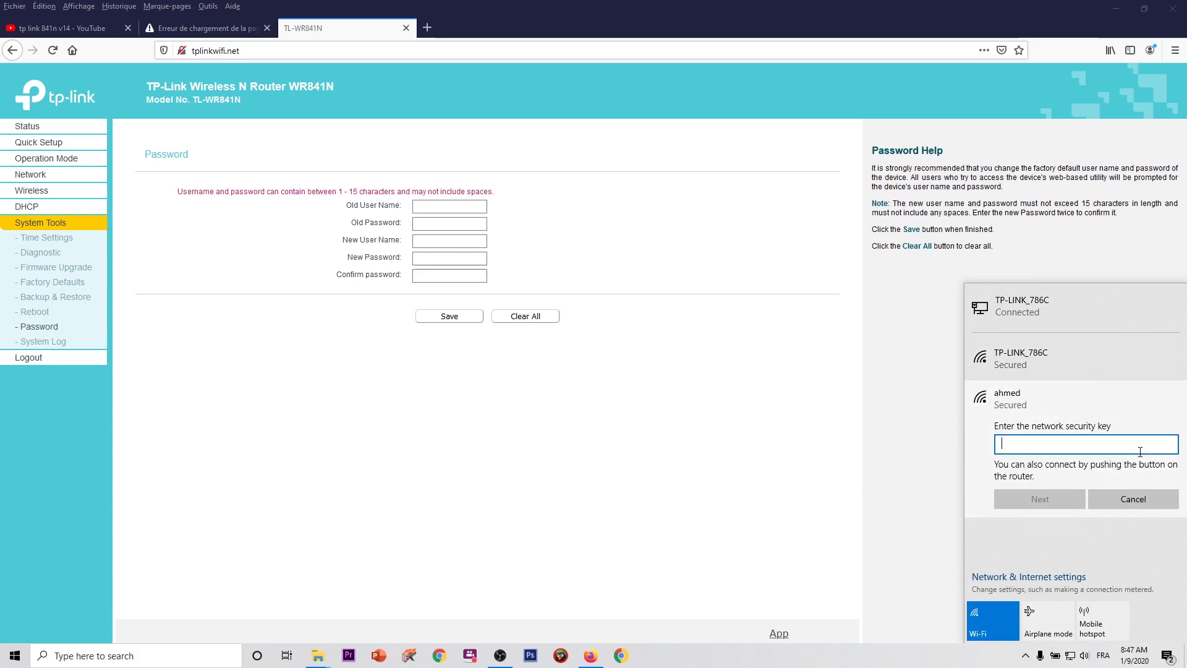
{"action": "left_click", "coordinate": [1060, 503]}
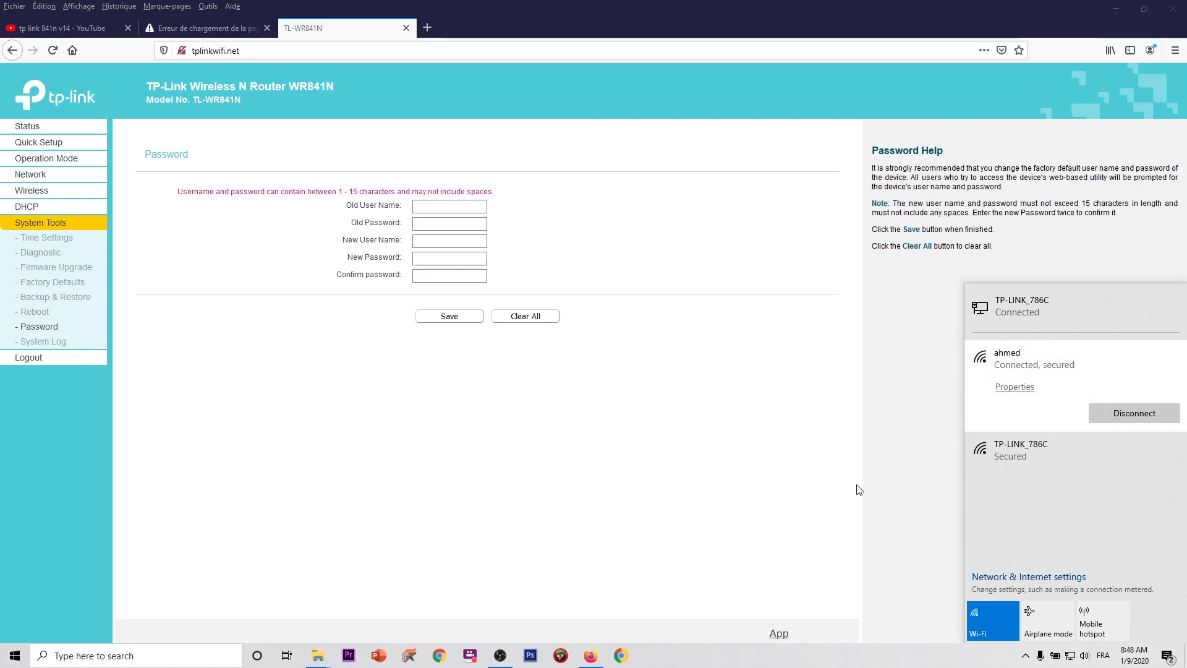
Step: Open Facebook in a new Firefox tab to test the extended connection
{"action": "left_click", "coordinate": [807, 460]}
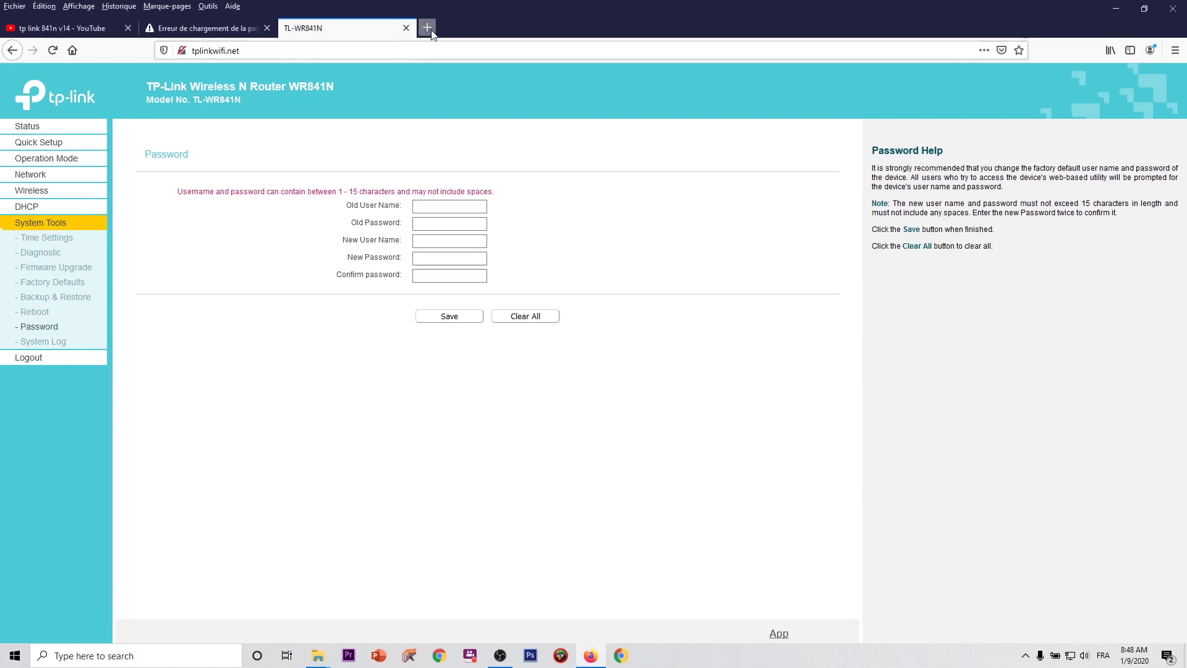
{"action": "left_click", "coordinate": [427, 27]}
{"action": "left_click", "coordinate": [544, 279]}
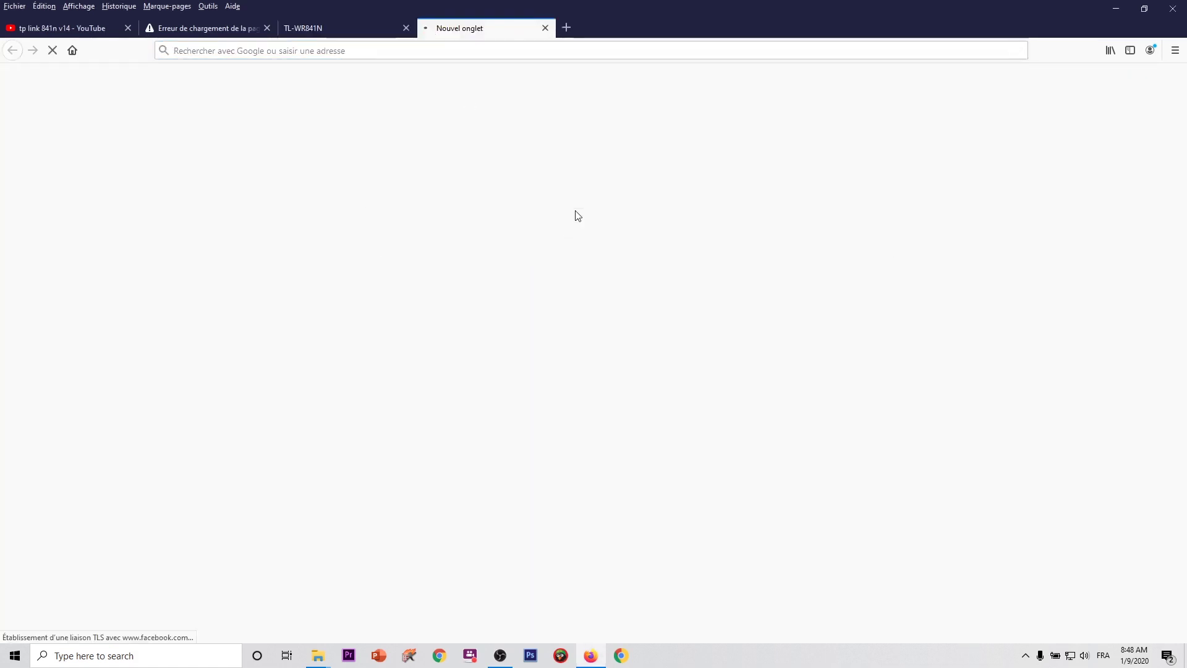